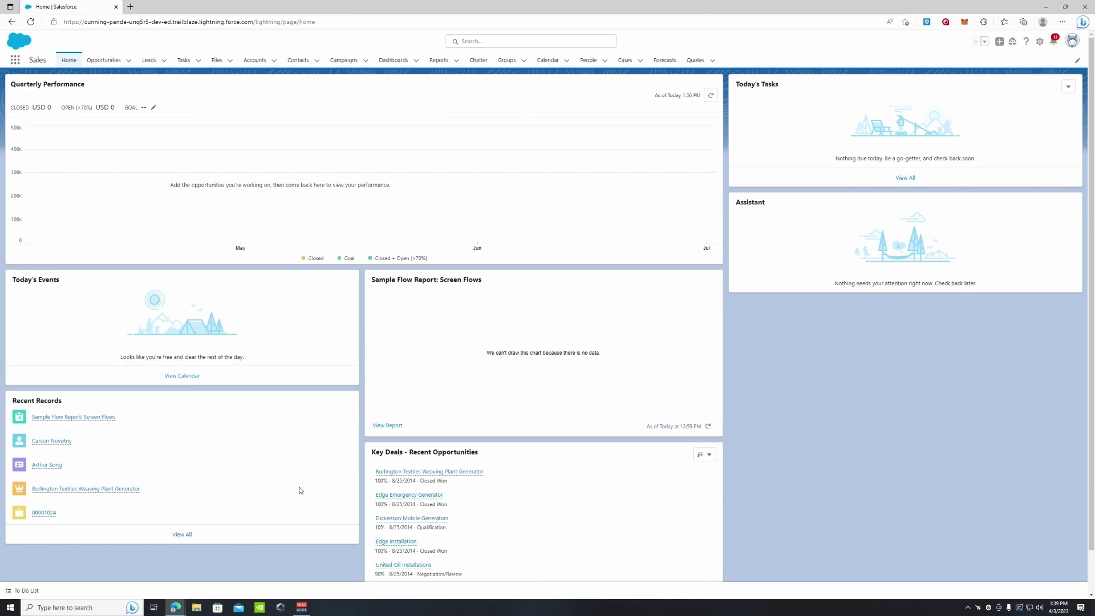
Open Setup in a new tab and find the Data Import Wizard via a Quick Find search for 'data'.
left_click(1038, 42)
left_click(1007, 76)
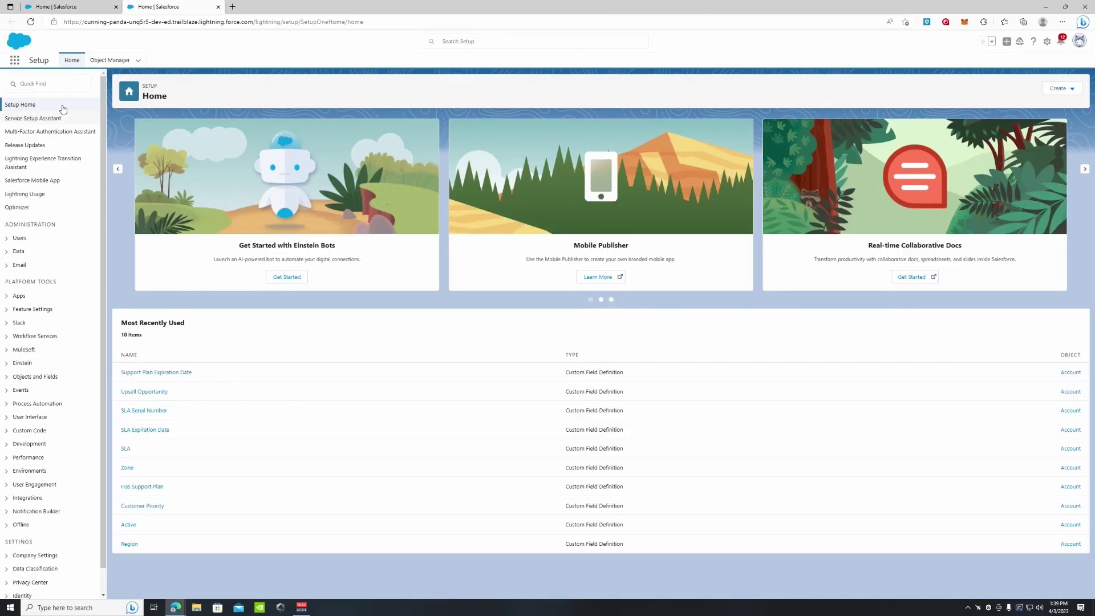
left_click(54, 83)
type("datsa")
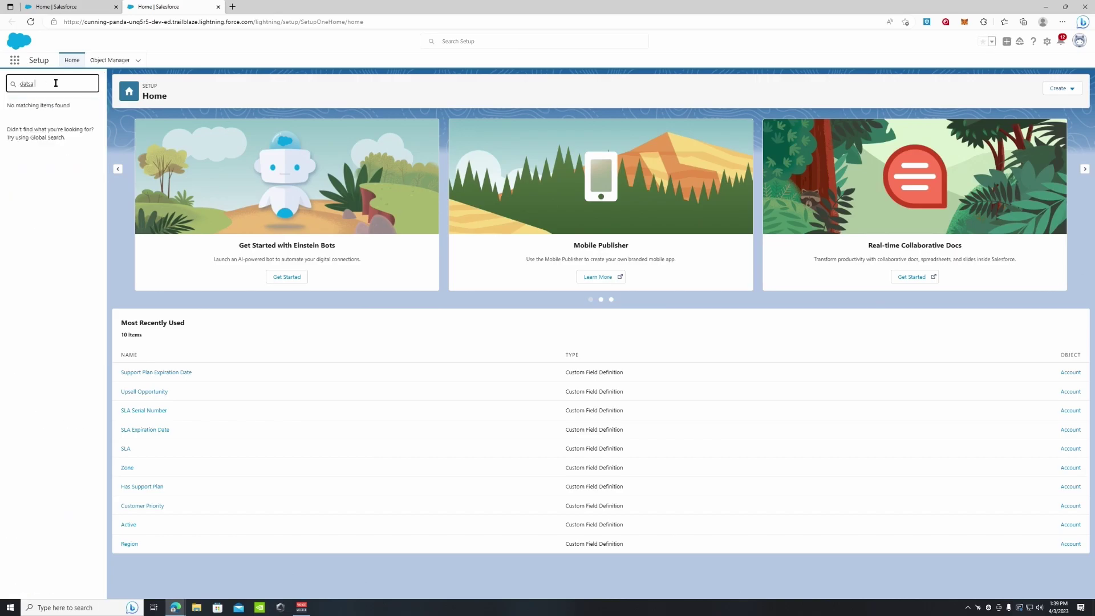
key("BackSpace")
type("a")
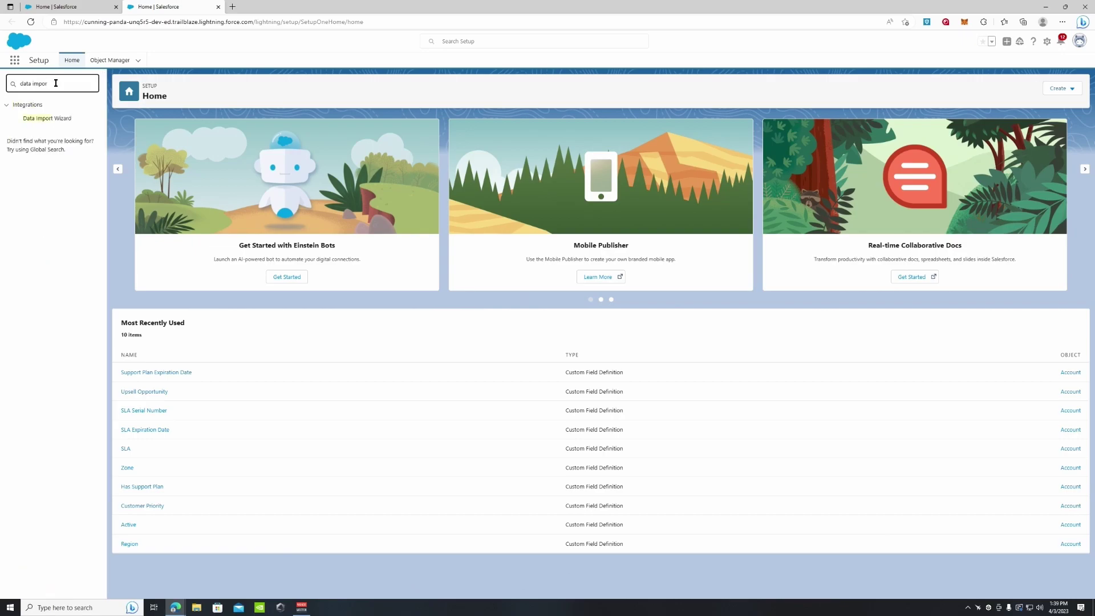
left_click(59, 119)
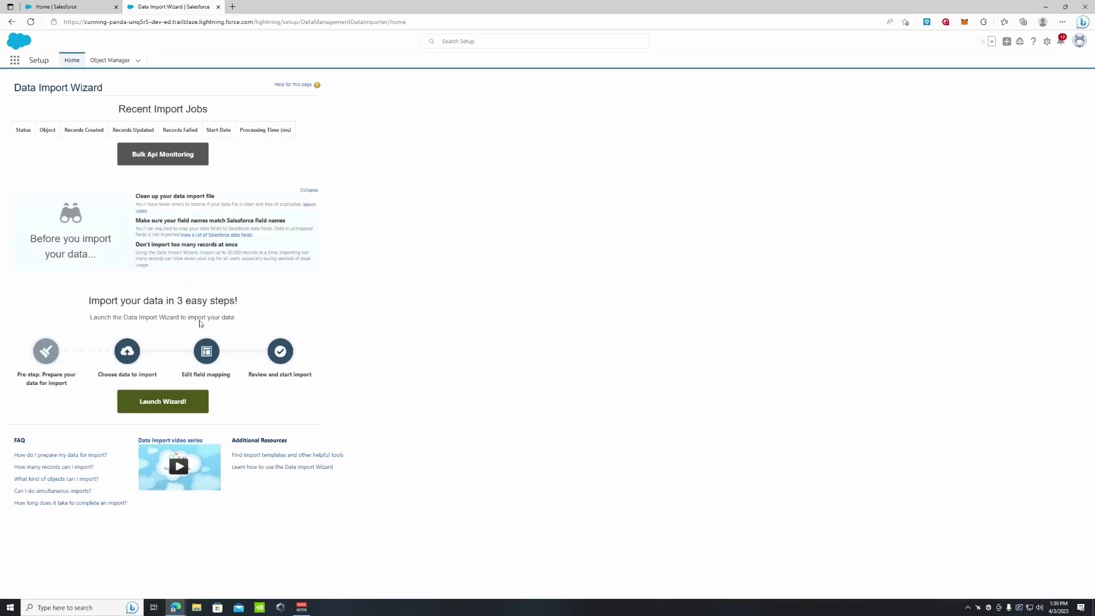
Launch the wizard and select Accounts and Contacts under Standard objects.
left_click(148, 406)
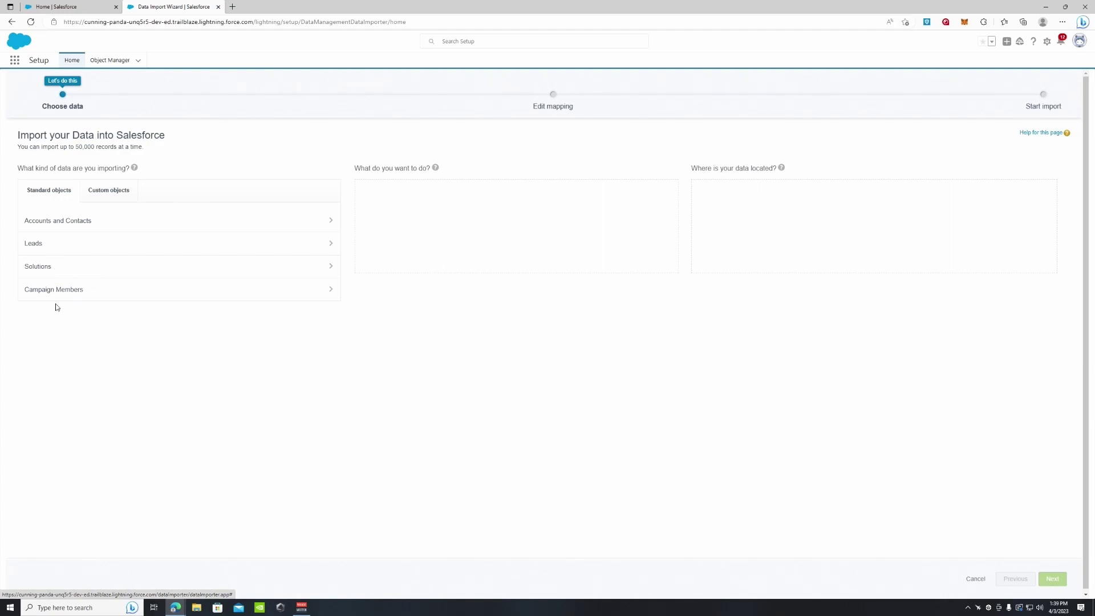
left_click(98, 203)
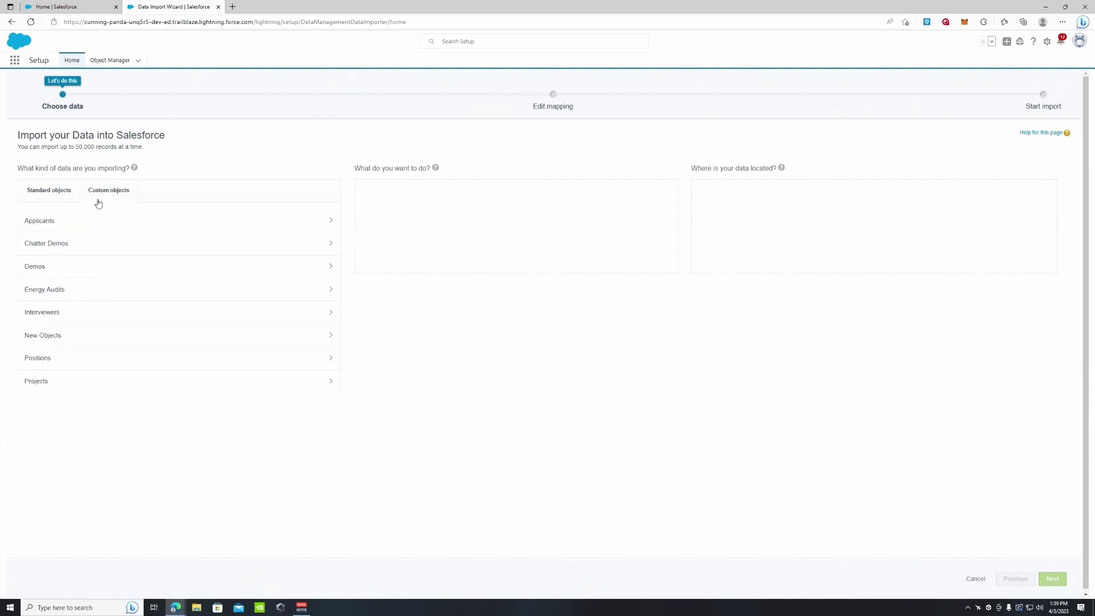
left_click(49, 191)
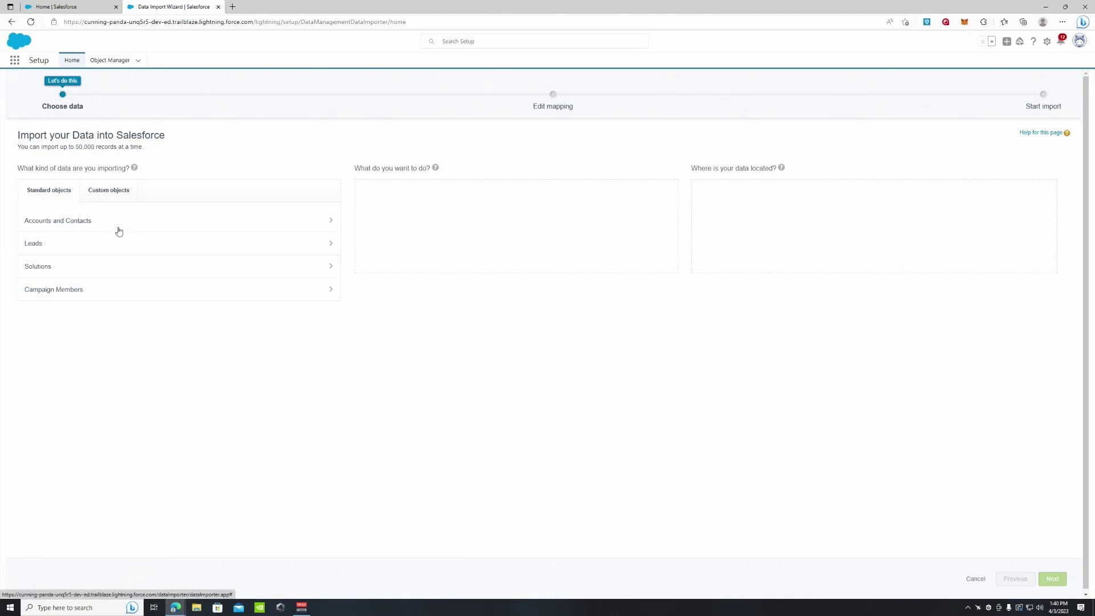
left_click(118, 231)
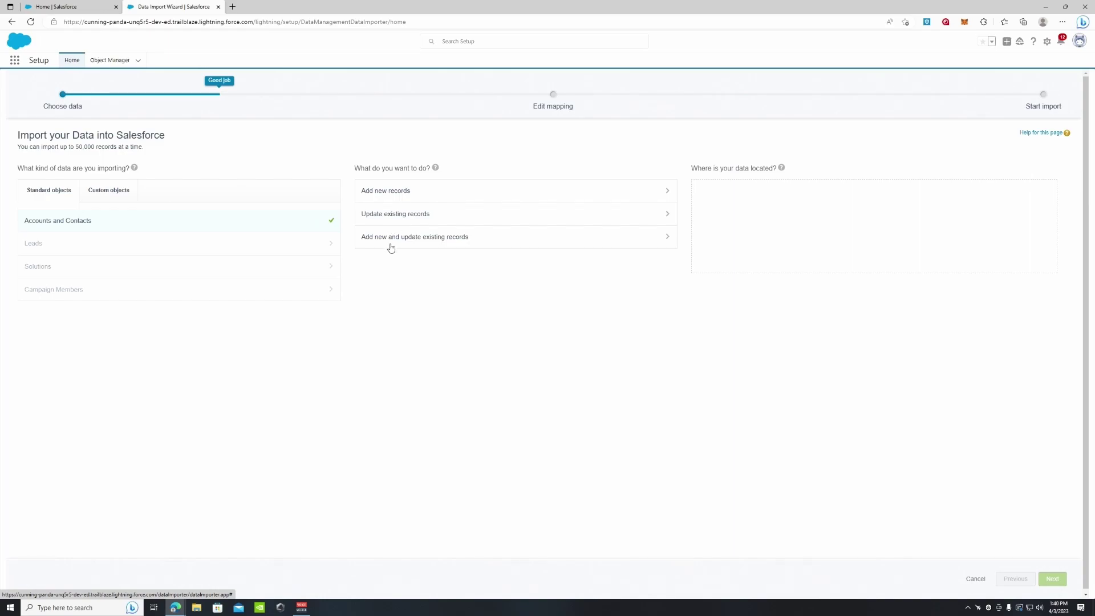
Choose 'Add new and update existing records' and review the contact name match options.
left_click(577, 248)
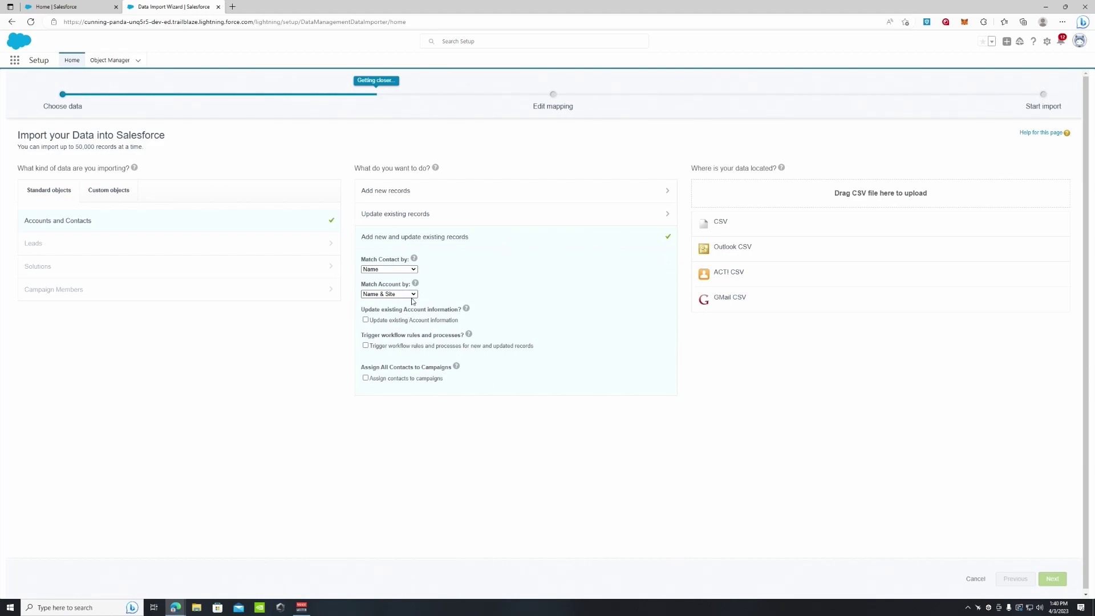
mouse_move(468, 309)
Load contacts_to_import.csv from the Desktop as a comma-separated CSV source and continue.
left_click(717, 228)
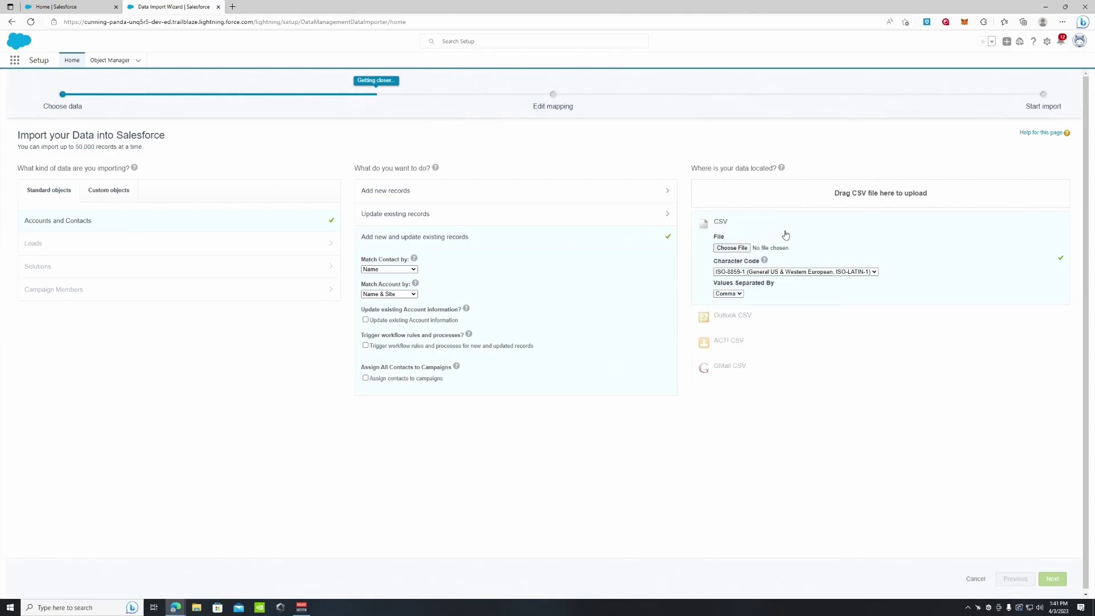
left_click(732, 247)
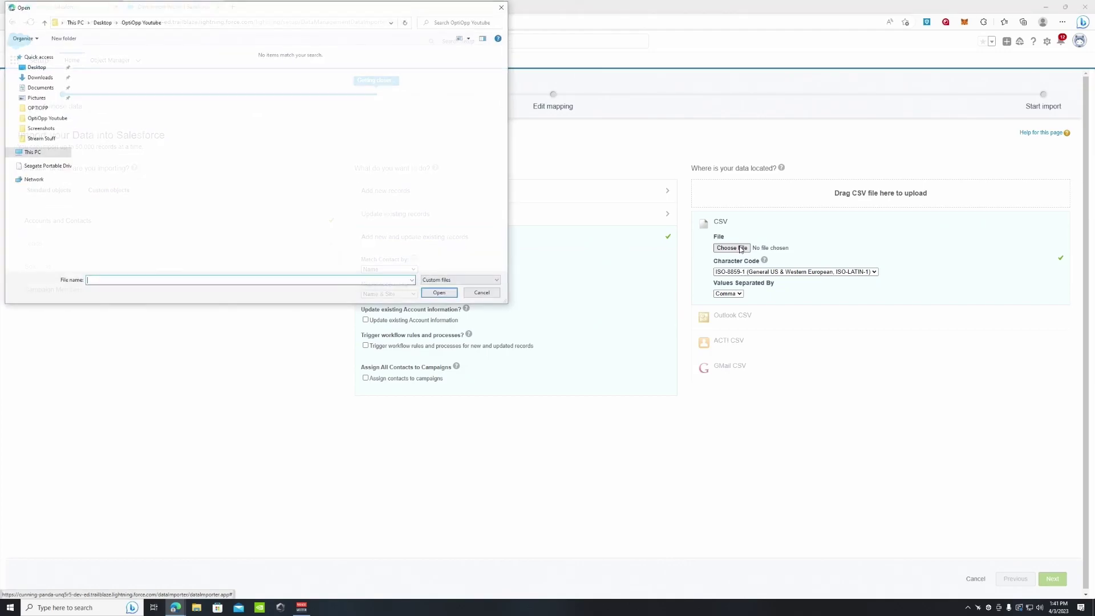
left_click(32, 68)
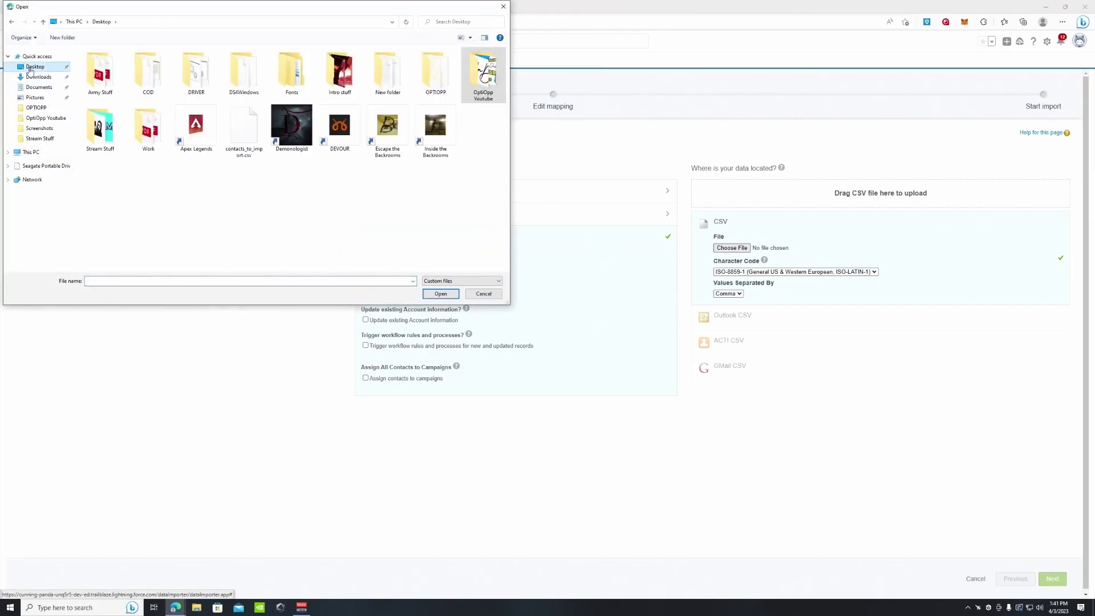
double_click(244, 129)
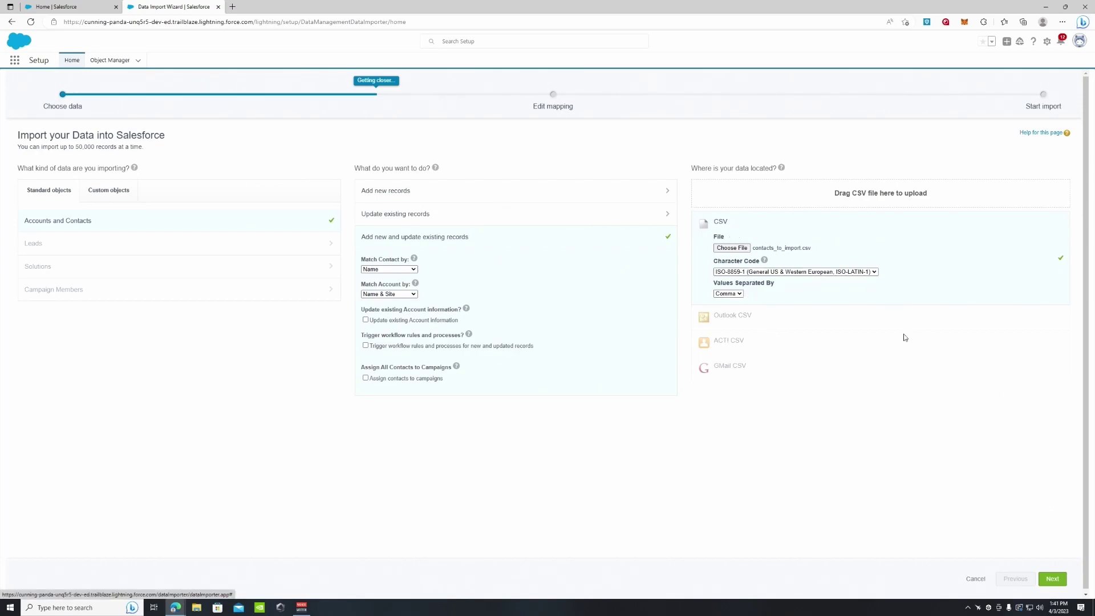
left_click(738, 294)
left_click(792, 298)
left_click(1054, 579)
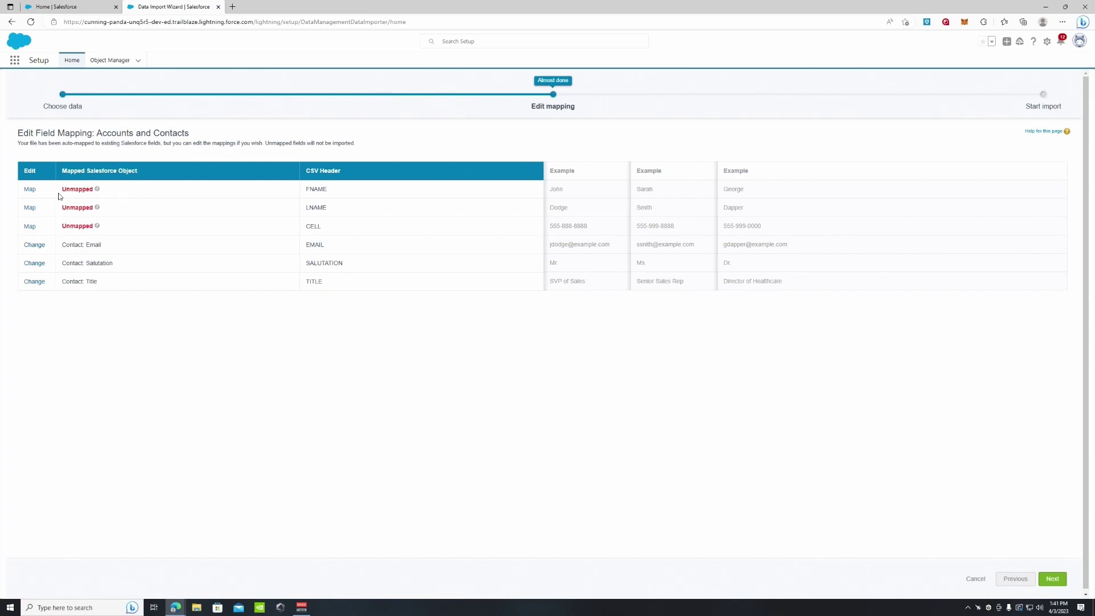
Bring up the Map dialog for the FNAME row, listing Account fields.
mouse_move(97, 192)
Map the FNAME column to Contact: First Name.
mouse_move(95, 190)
left_click(30, 189)
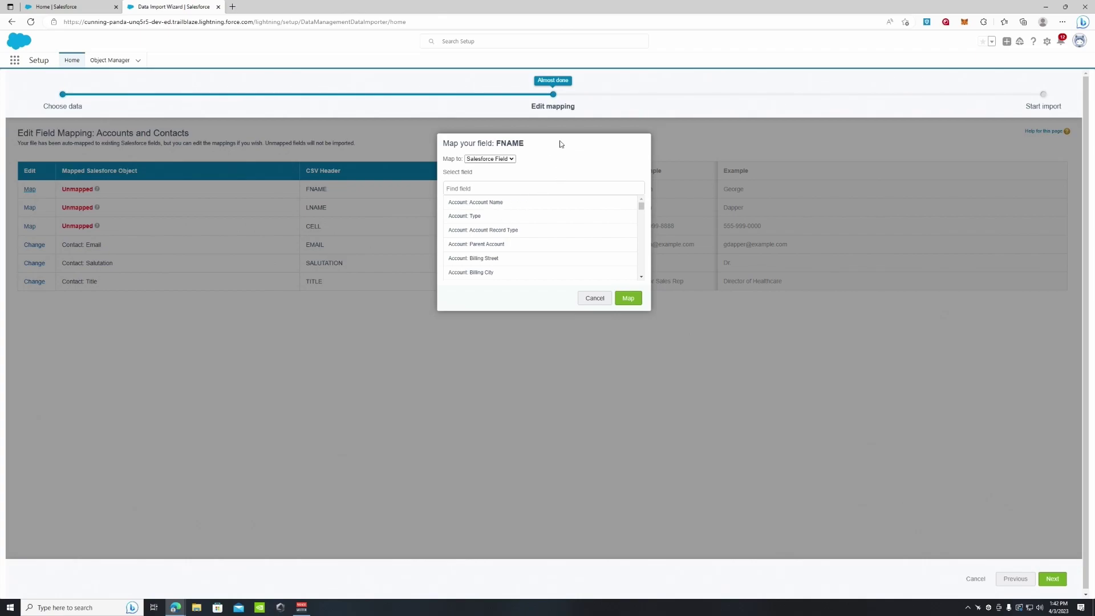
scroll(563, 225, "down", 1)
scroll(568, 234, "down", 5)
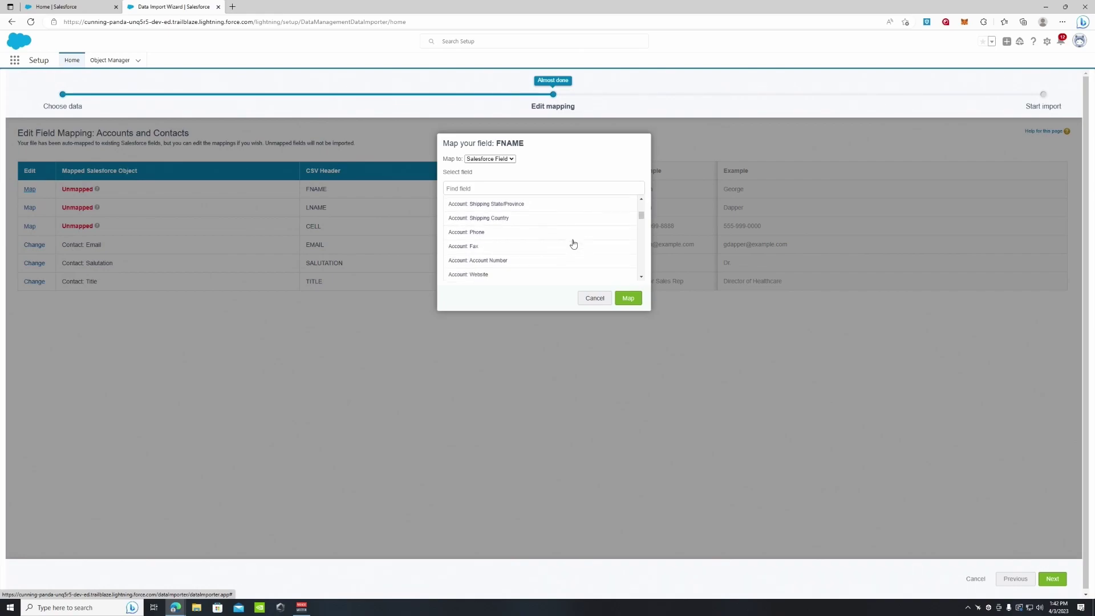
scroll(573, 244, "down", 5)
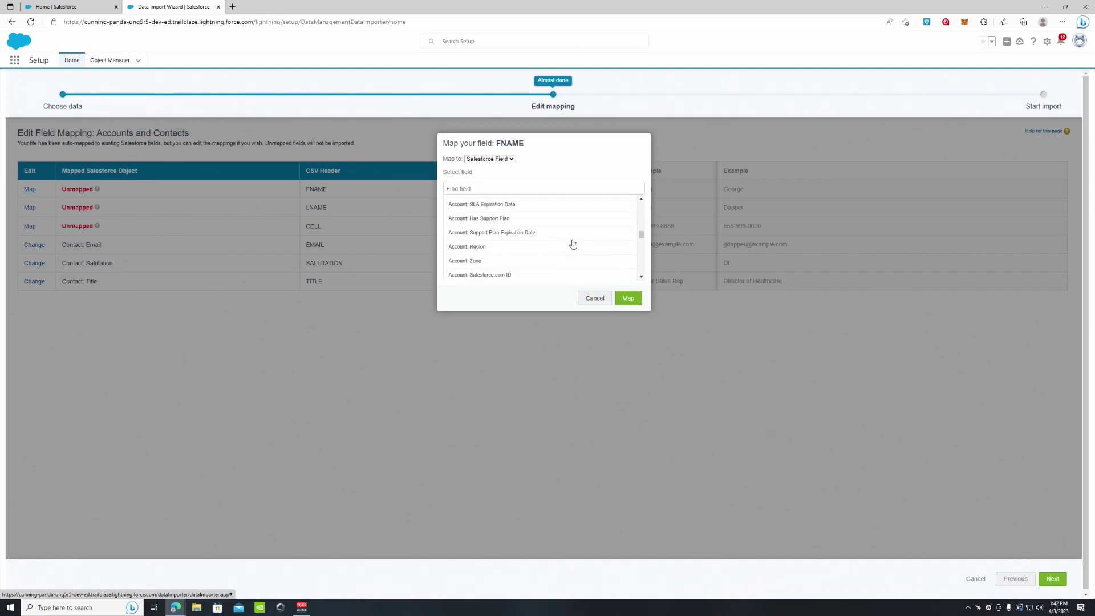
scroll(573, 244, "down", 2)
scroll(572, 242, "up", 2)
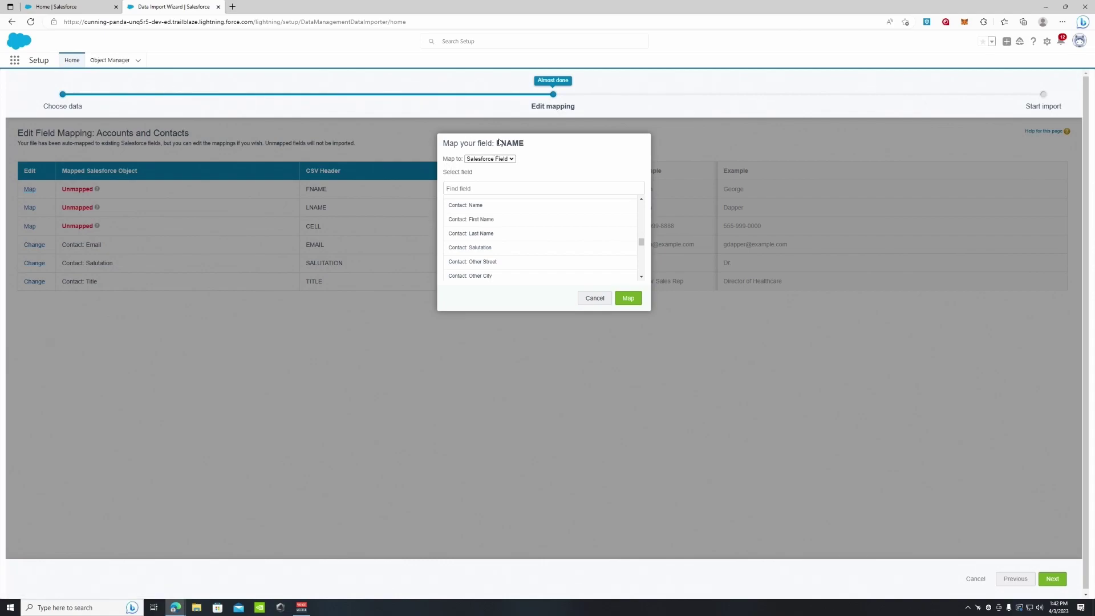
left_click(493, 221)
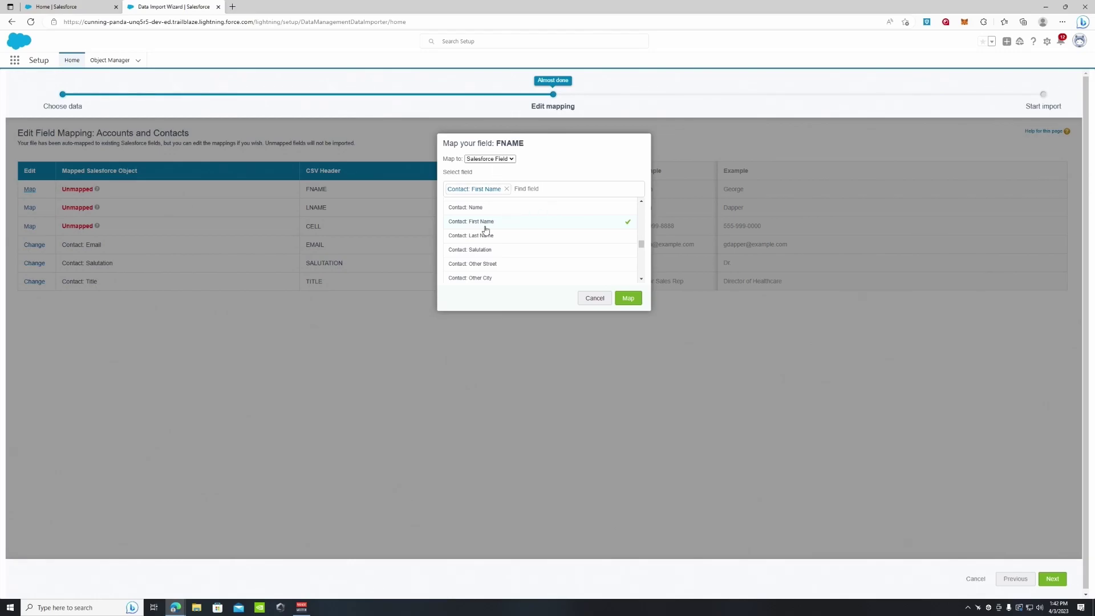
left_click(627, 300)
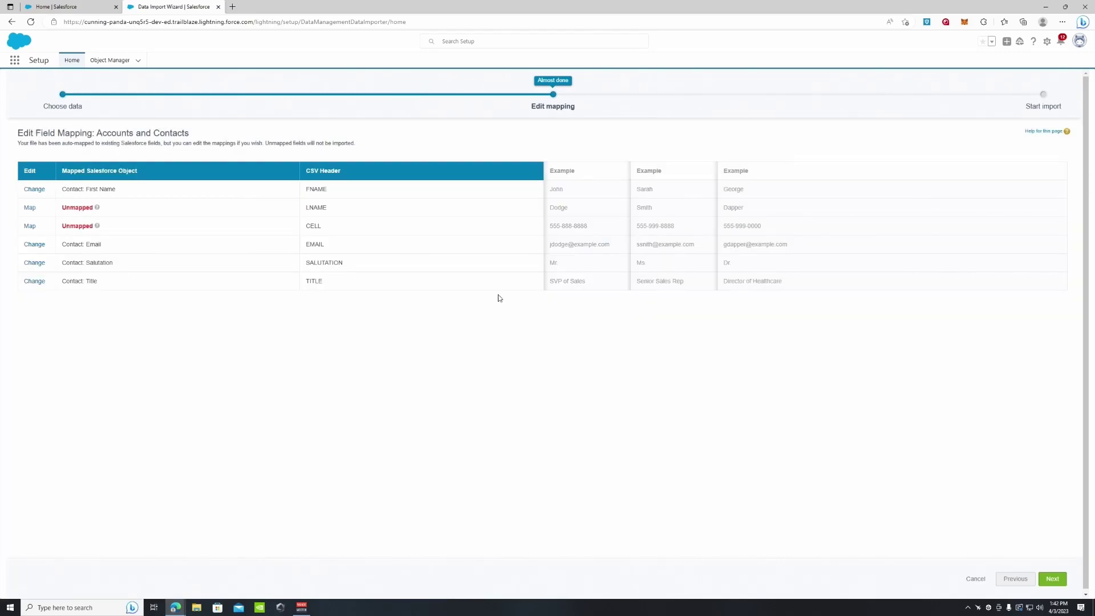
Map the LNAME column to Contact: Last Name.
left_click(30, 208)
scroll(552, 246, "down", 2)
scroll(552, 246, "down", 8)
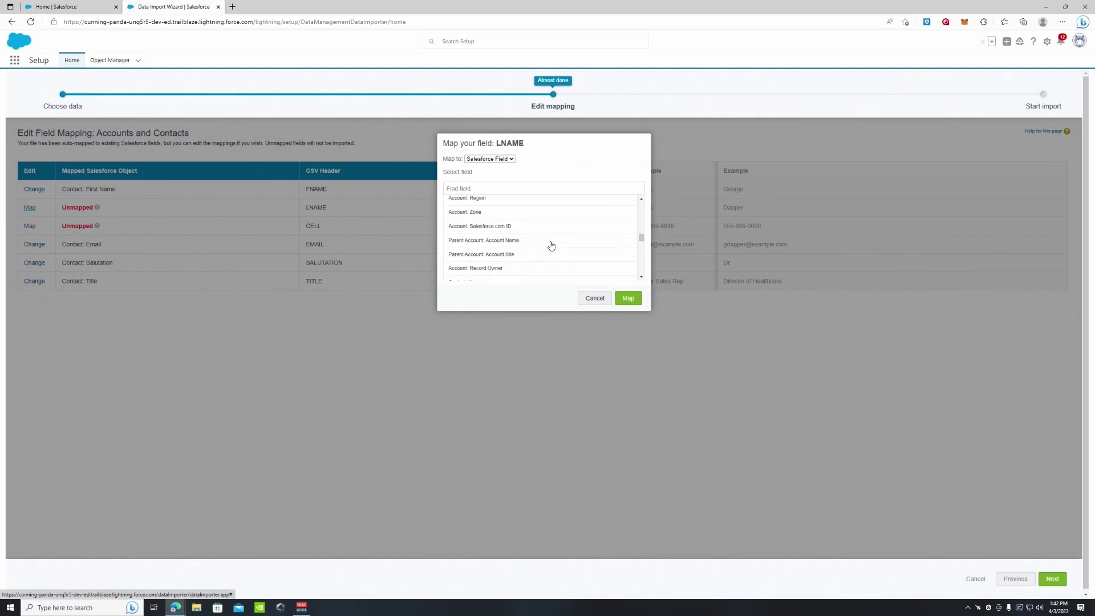
scroll(551, 246, "down", 8)
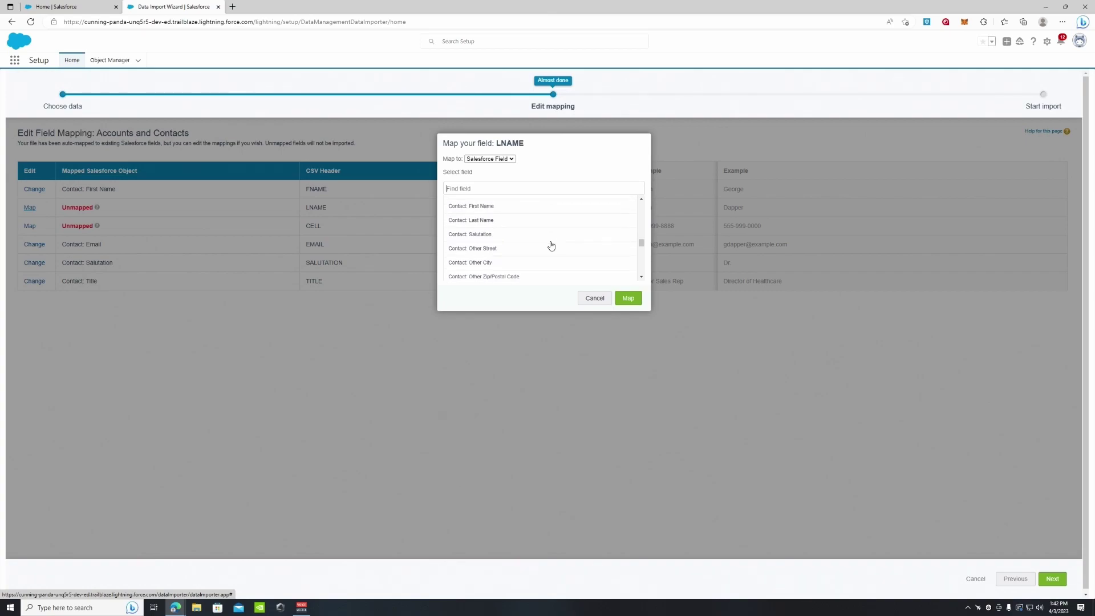
left_click(495, 221)
left_click(628, 298)
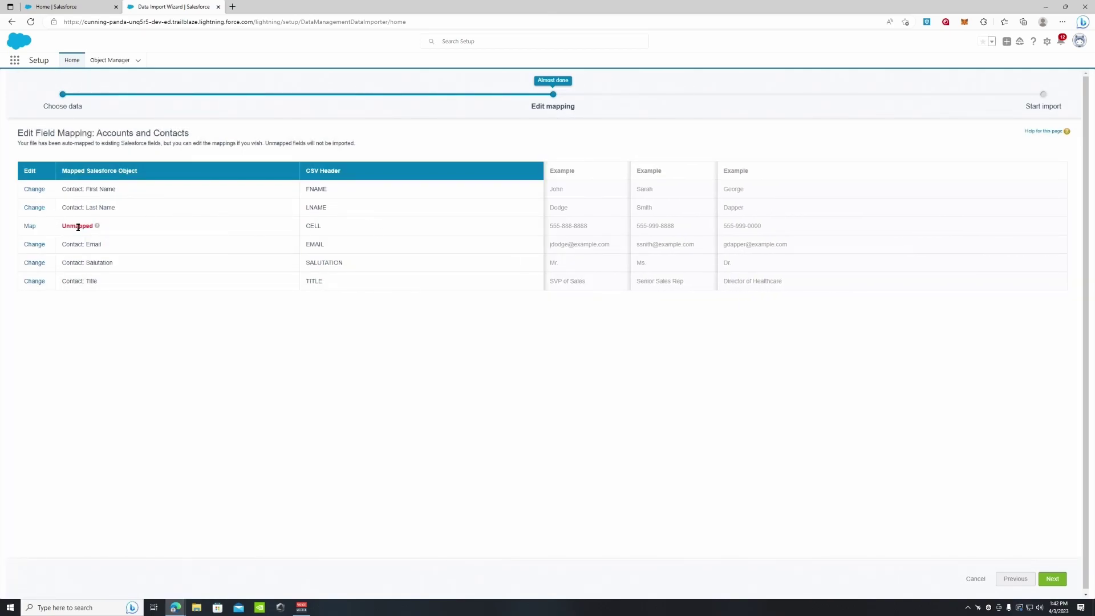
Map the CELL column to Contact: Mobile.
left_click(30, 227)
scroll(590, 218, "down", 5)
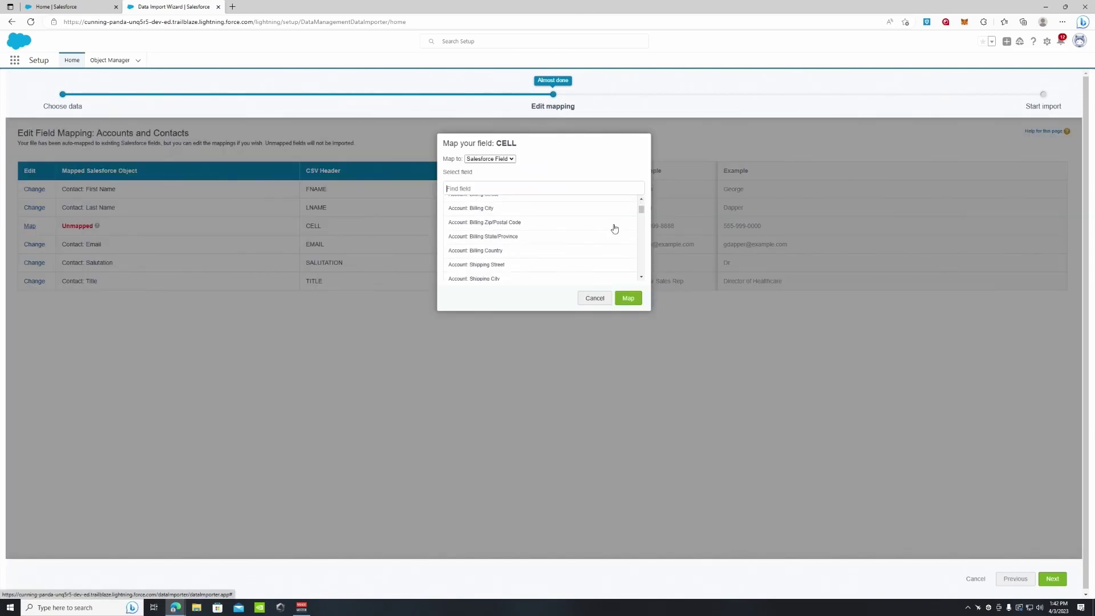
scroll(601, 235, "down", 10)
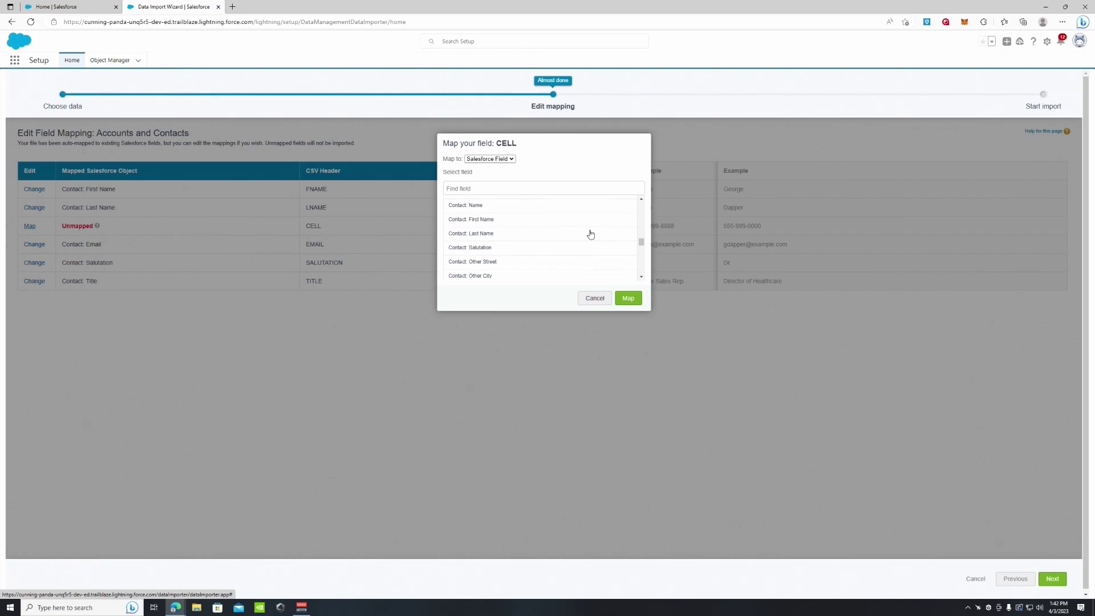
scroll(590, 234, "down", 3)
scroll(591, 234, "down", 3)
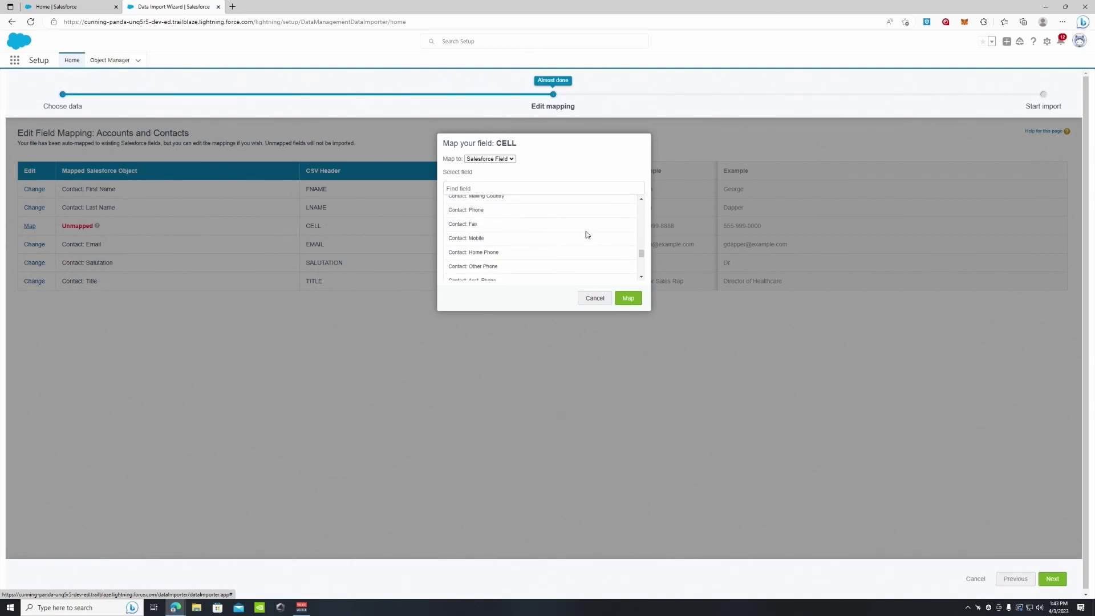
scroll(533, 255, "down", 1)
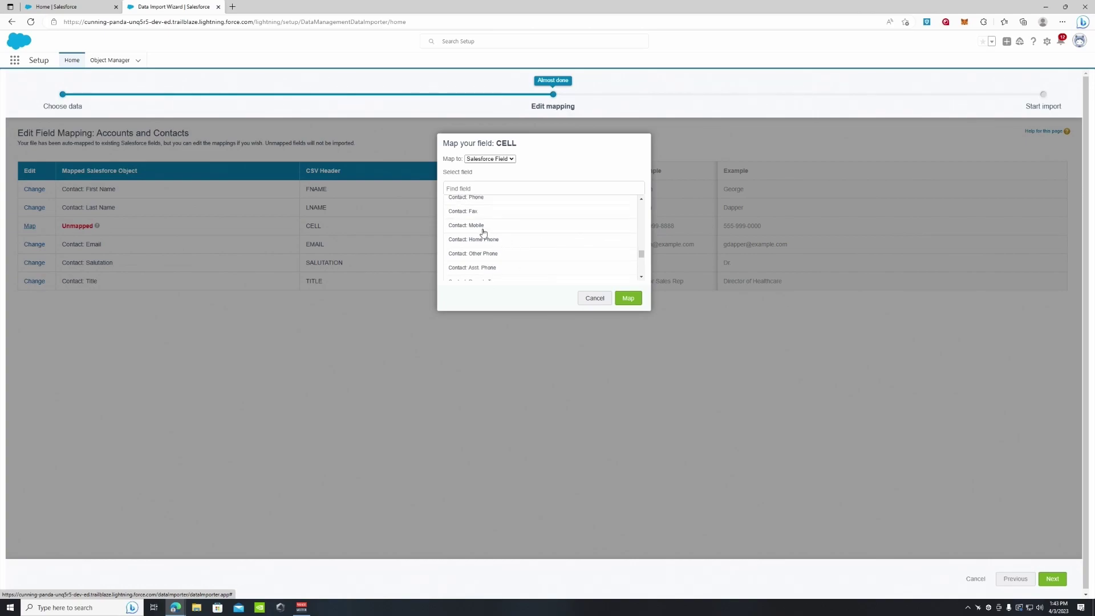
left_click(479, 227)
left_click(628, 298)
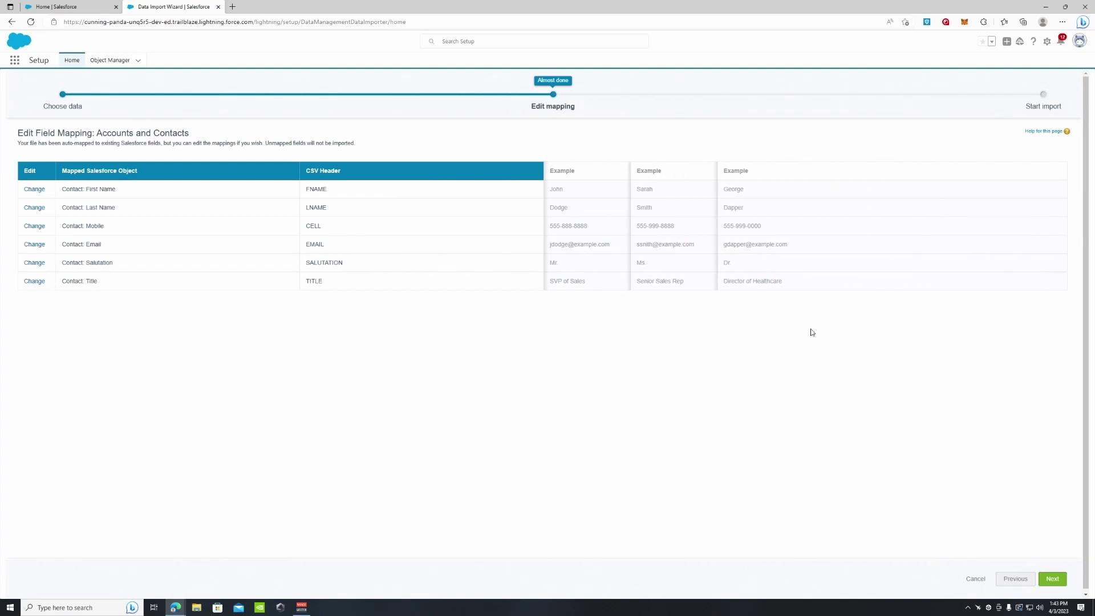
Review the mapped import, start it, and confirm to view the Bulk Data Load Job.
left_click(1049, 580)
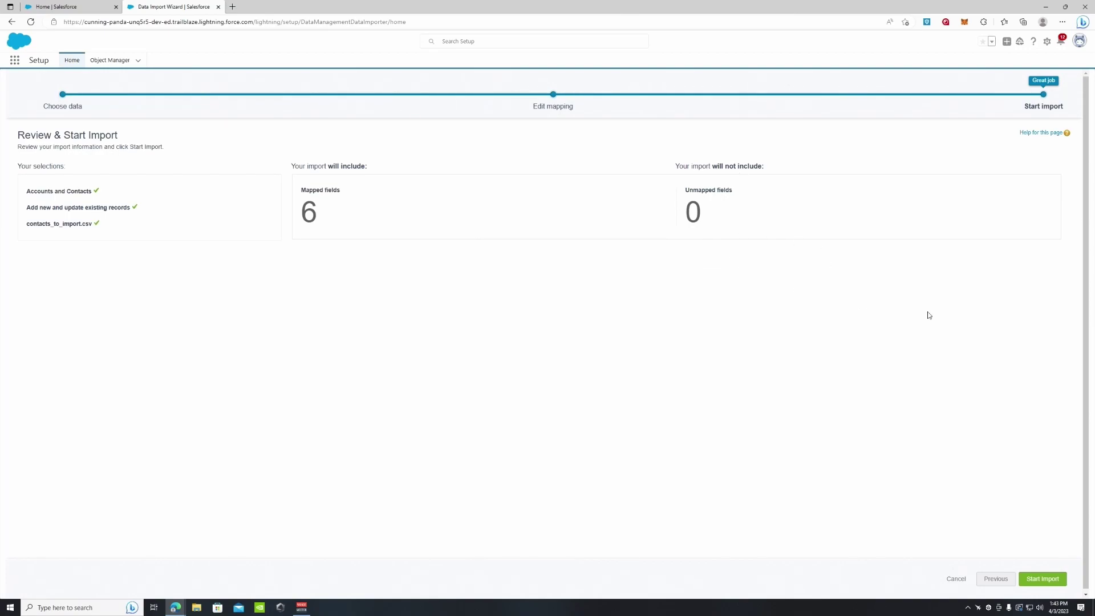
left_click(1035, 577)
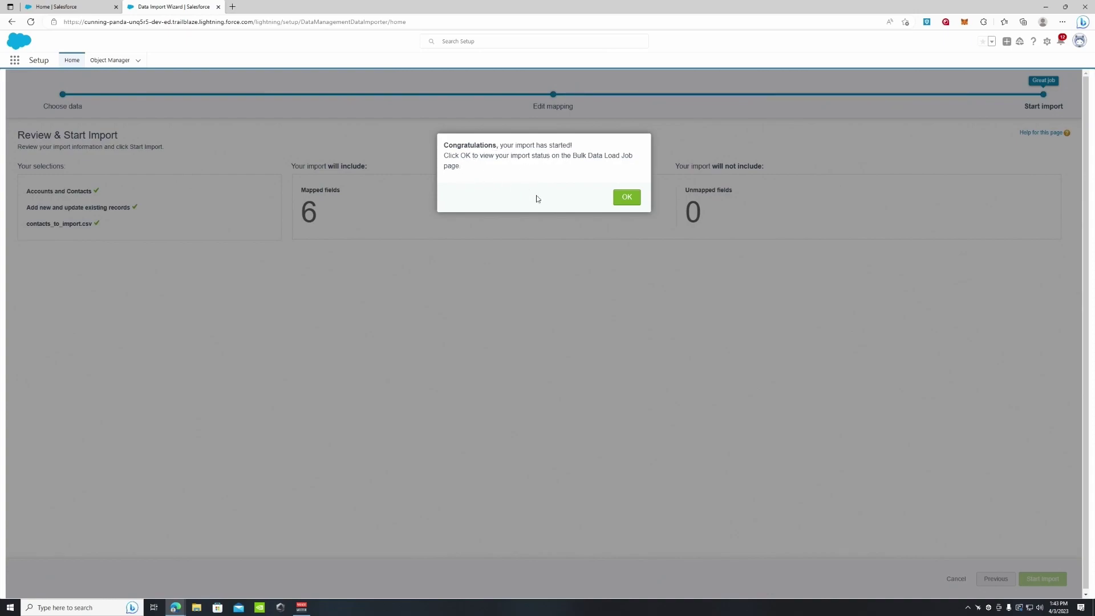
left_click(623, 198)
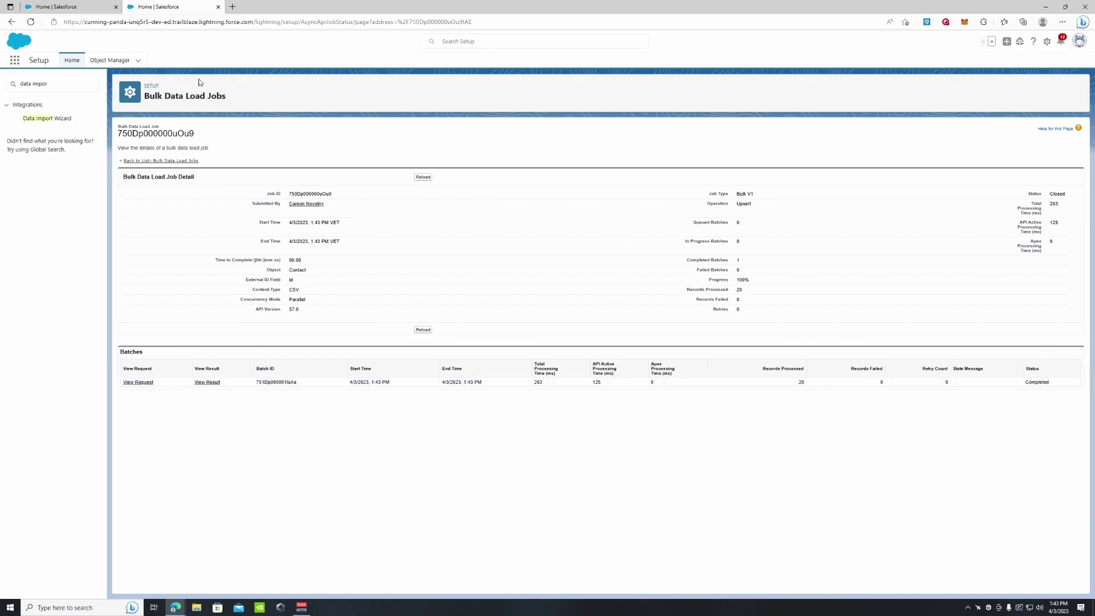
Switch back to the Home | Salesforce browser tab.
left_click(63, 10)
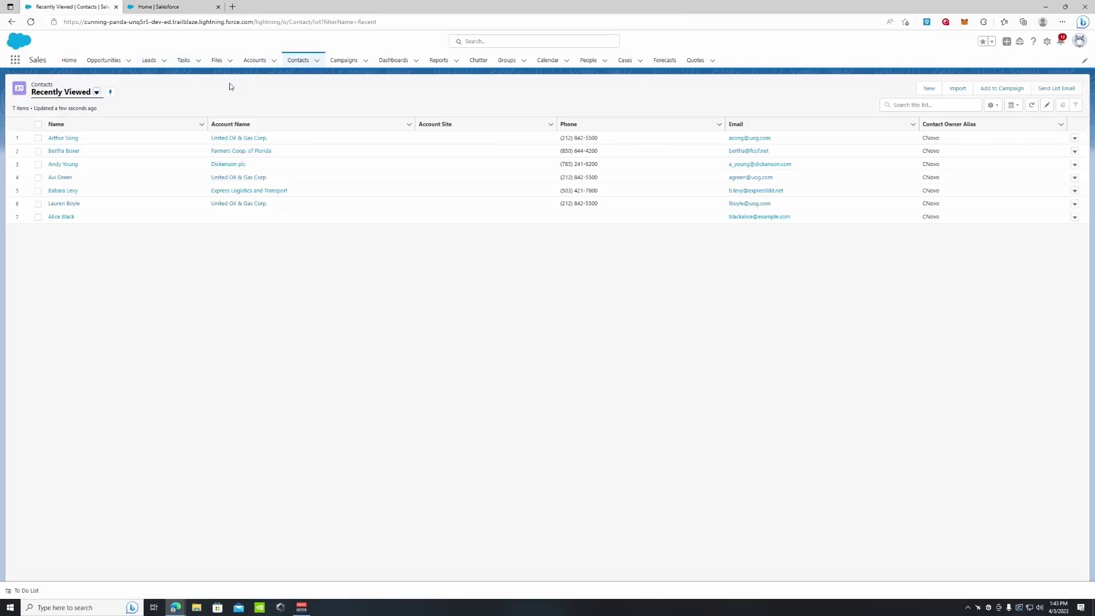
Switch the Contacts list view to All Contacts and scroll through the 41 records.
left_click(91, 95)
left_click(81, 119)
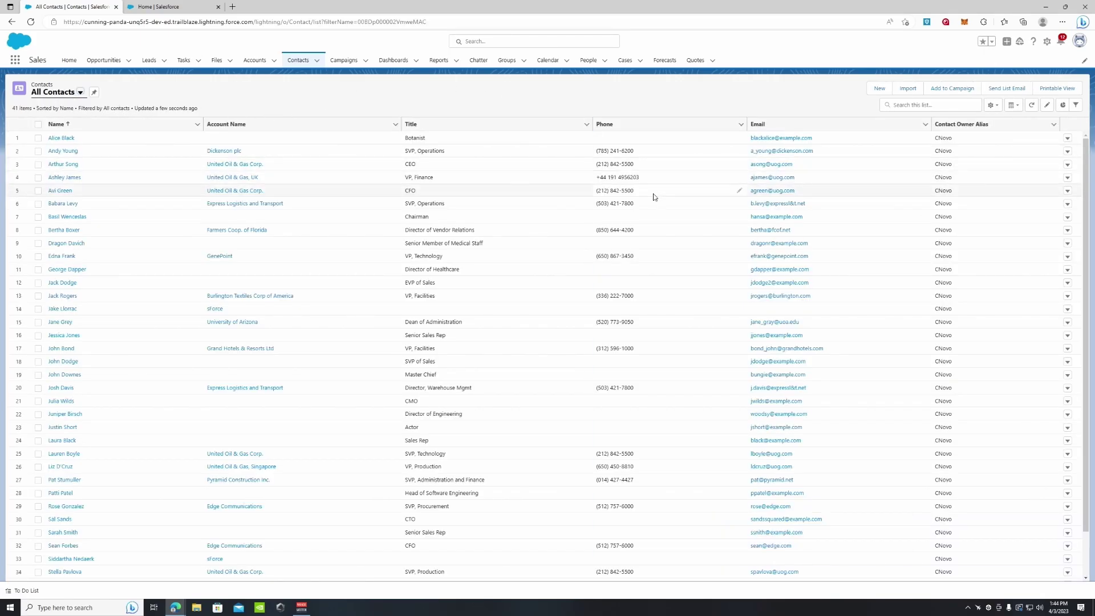
scroll(741, 234, "down", 2)
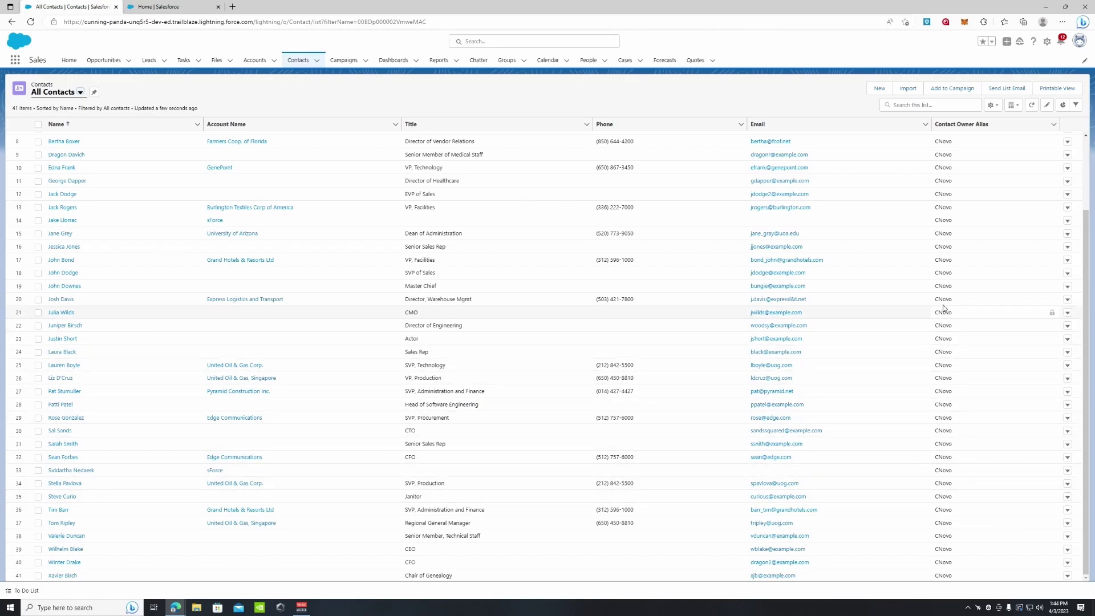
scroll(949, 310, "up", 2)
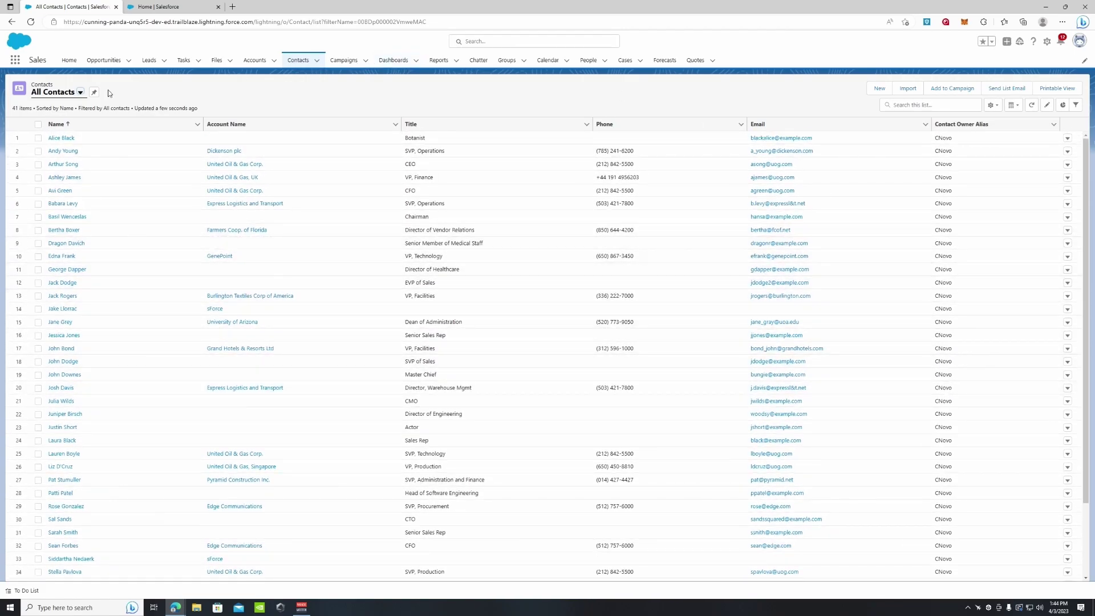